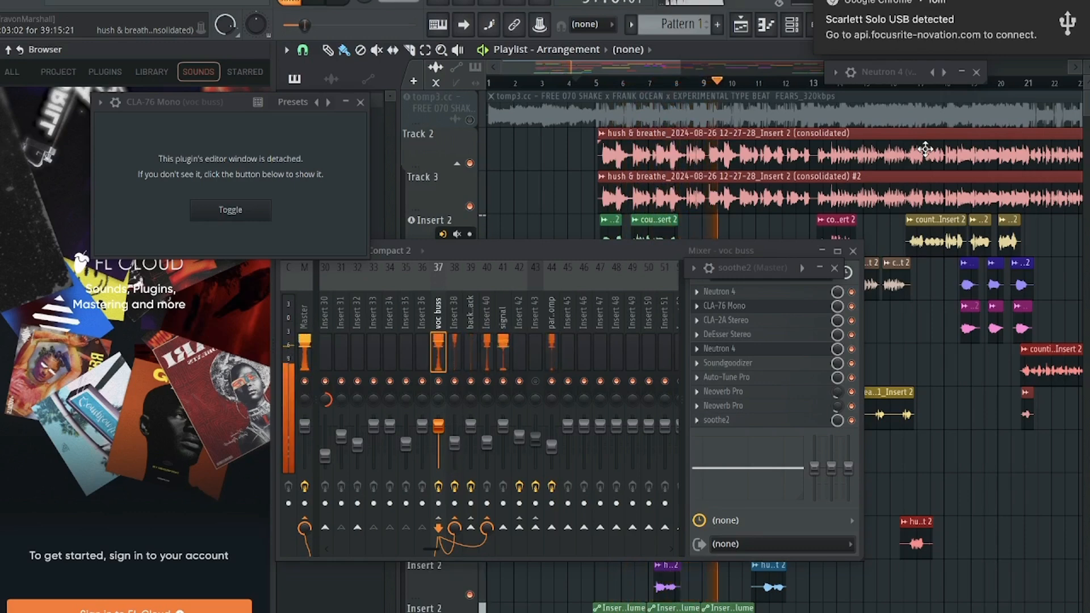
Step: Listen to the vocals with the beat track unmuted, and mute the beat again
left_click(470, 120)
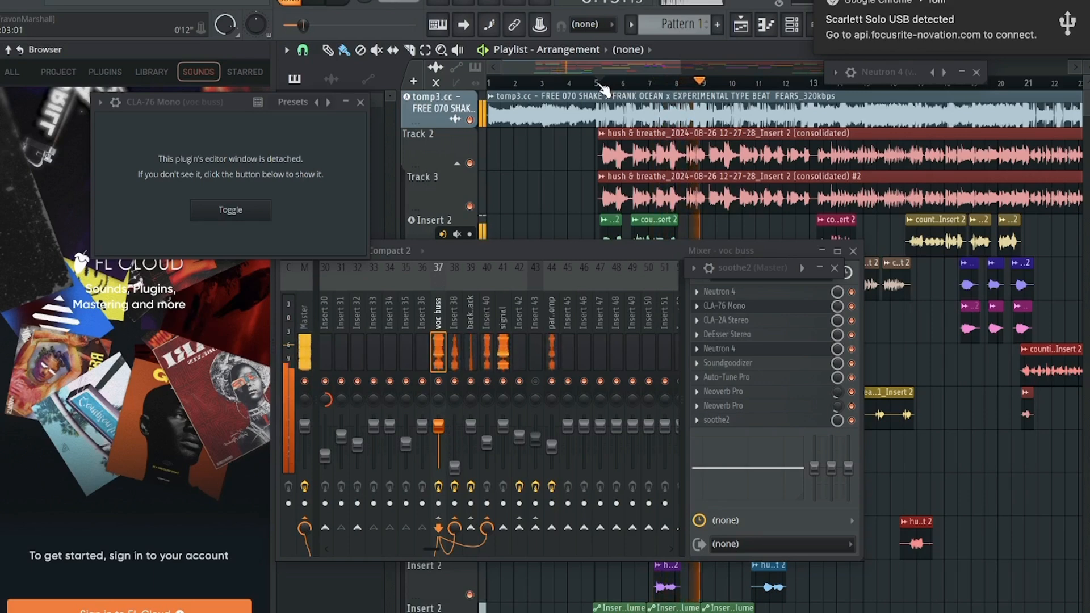
left_click(470, 120)
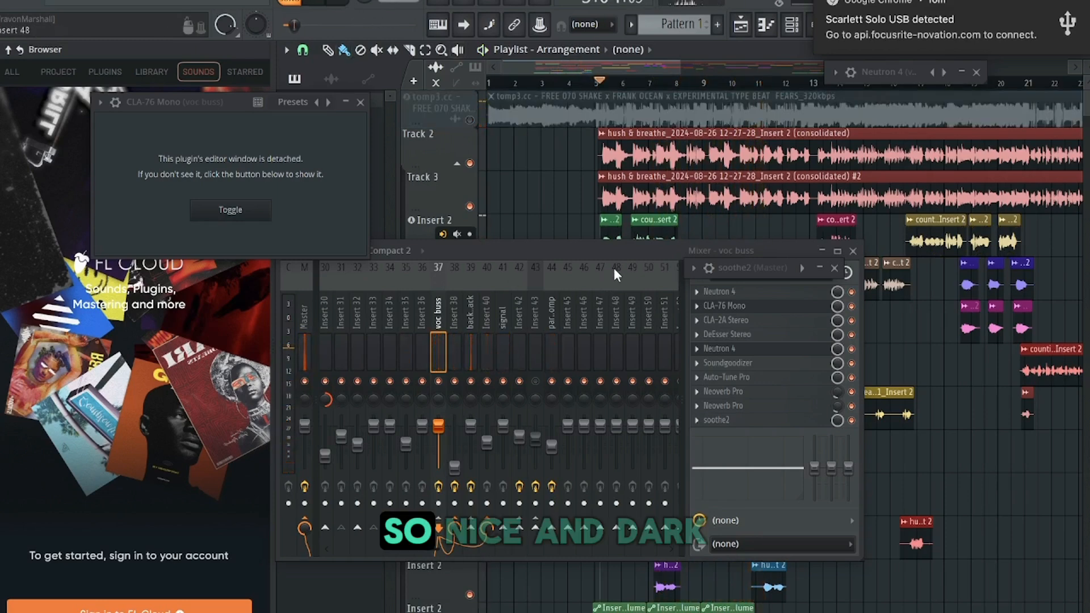
Step: Close the Master's soothe2 window and open the first Neutron 4 on the voc buss mixer track
left_click(848, 275)
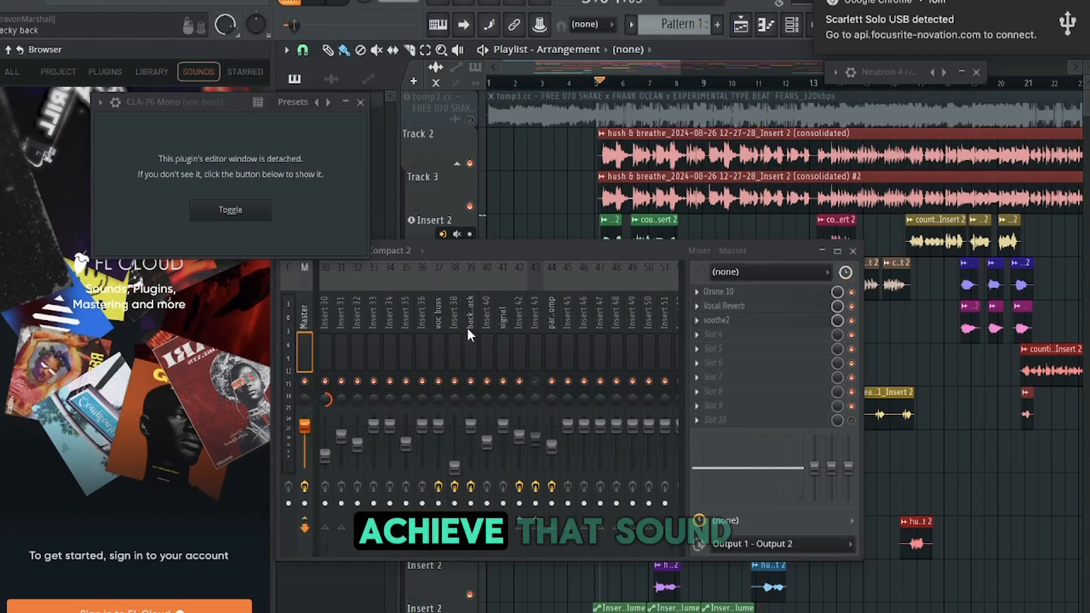
left_click(439, 356)
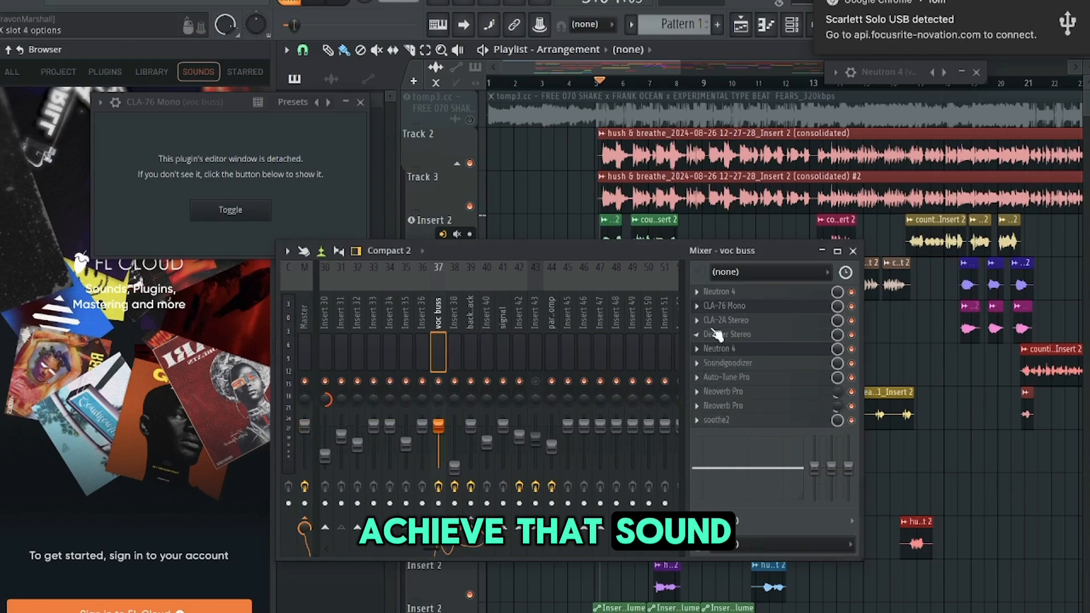
left_click(729, 291)
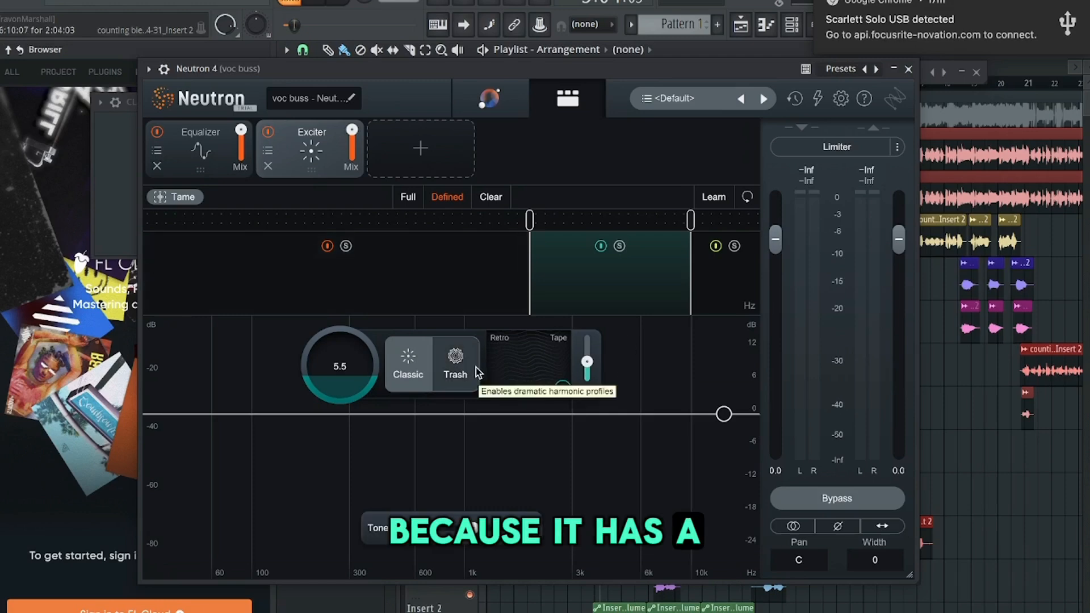
Step: Try the Tape corner for the Exciter's middle band, and settle its distortion blend near Tube
left_click_drag(560, 394, 572, 349)
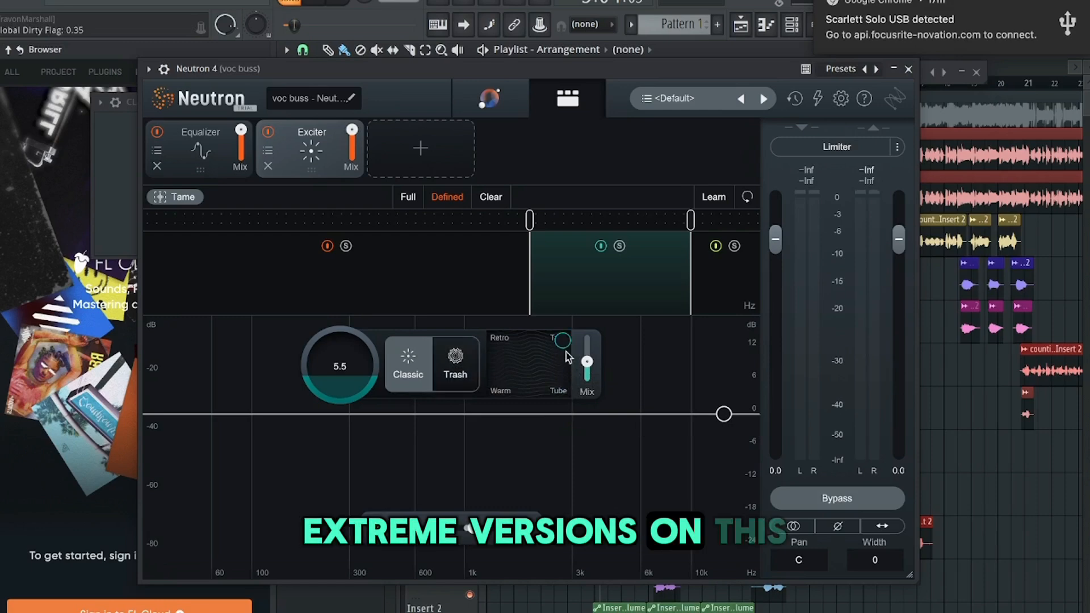
left_click_drag(562, 341, 562, 388)
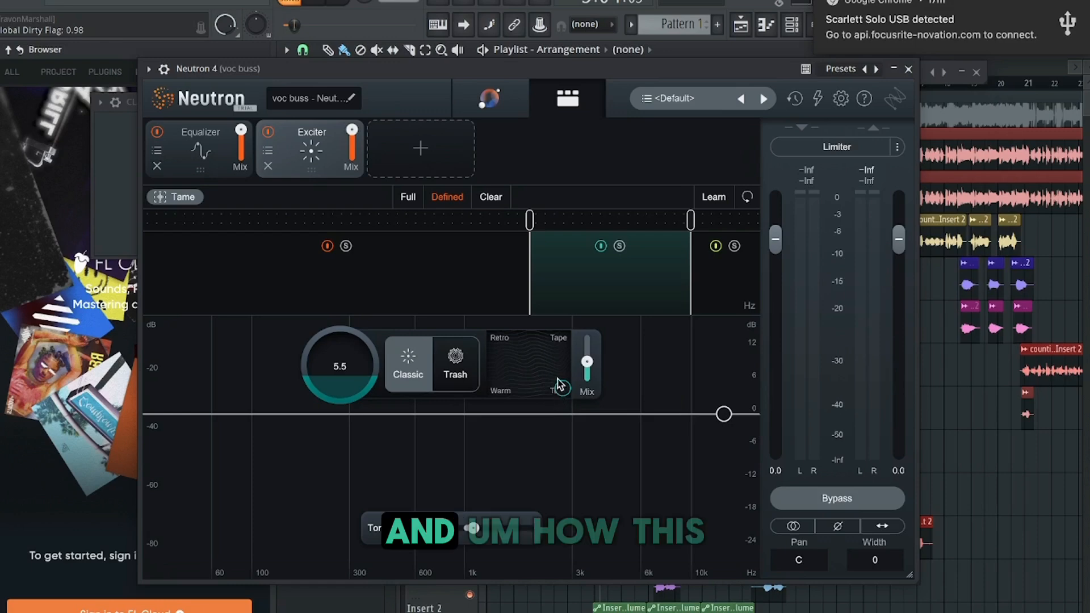
mouse_move(572, 397)
left_mouse_down()
mouse_move(556, 384)
mouse_move(503, 381)
mouse_move(504, 342)
mouse_move(561, 343)
mouse_move(513, 369)
mouse_move(560, 396)
left_mouse_up()
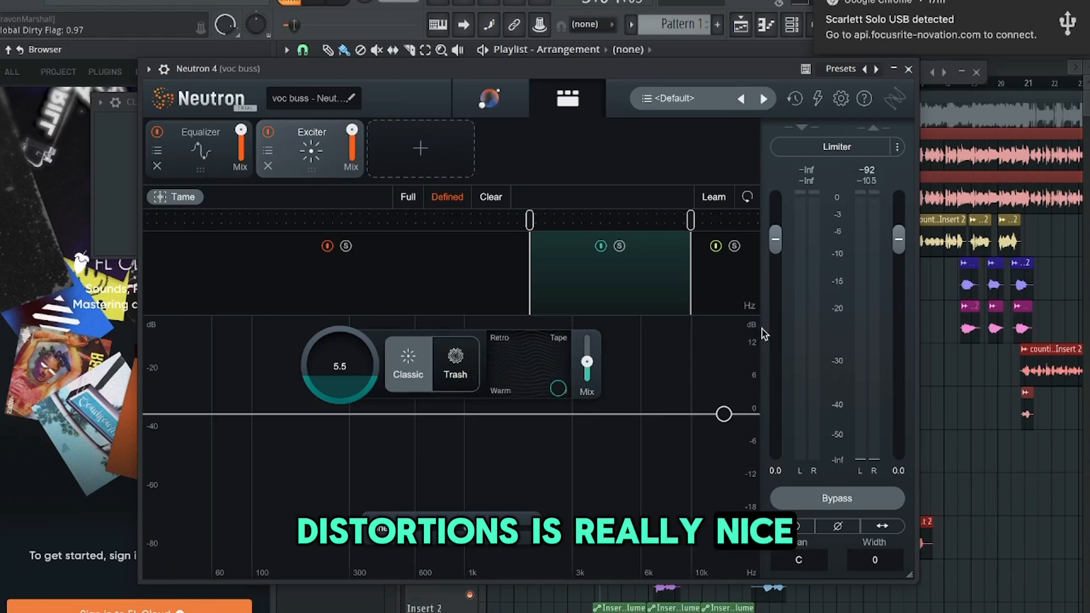
Step: Compare the Exciter's middle and high bands, and lower the high band's Mix to about 32
left_click(730, 300)
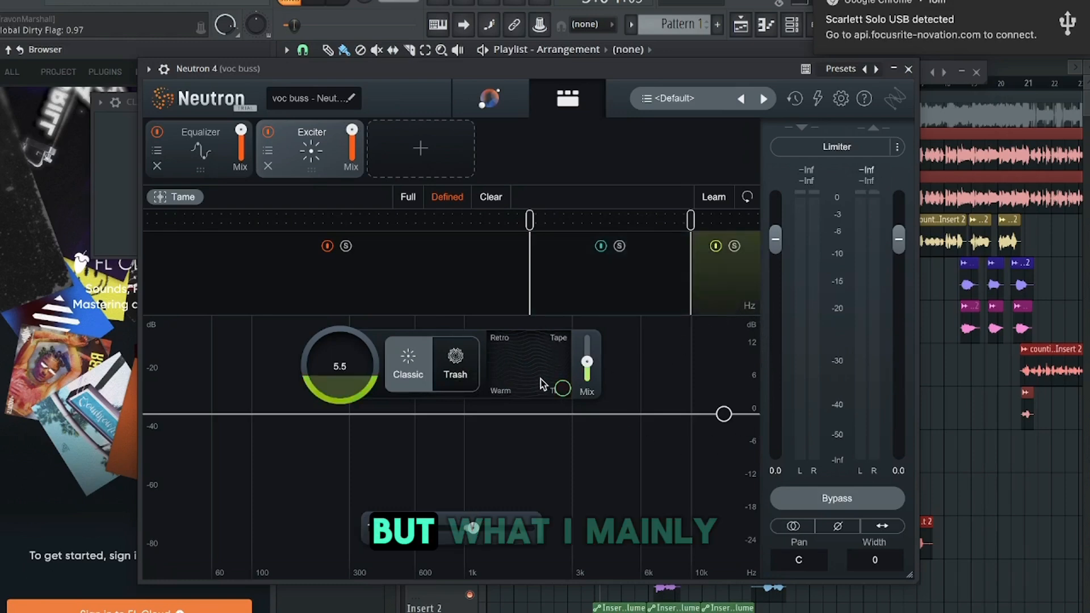
left_click(611, 293)
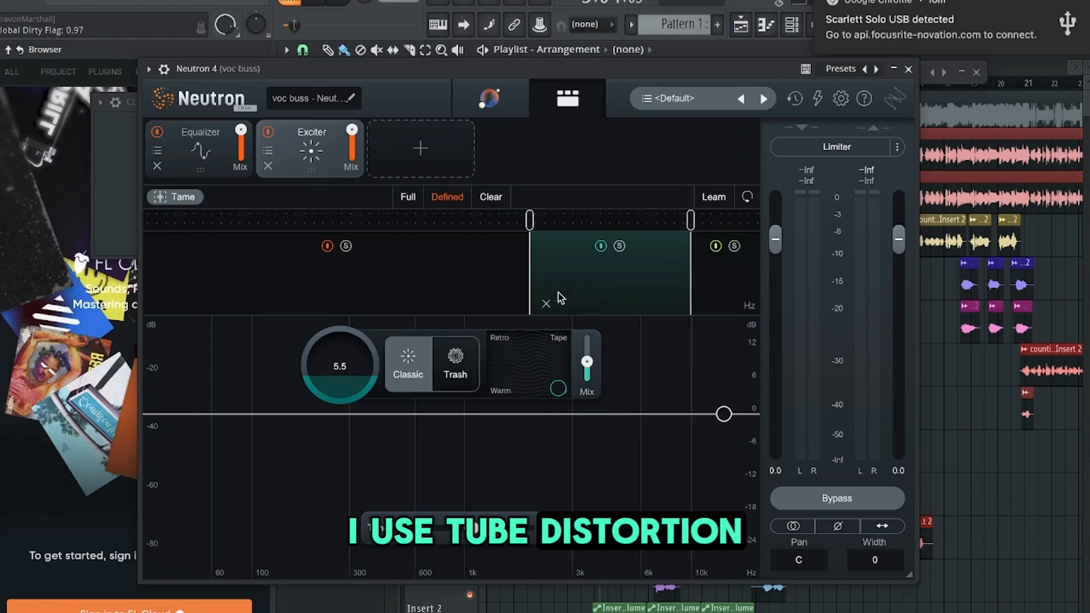
left_click(745, 291)
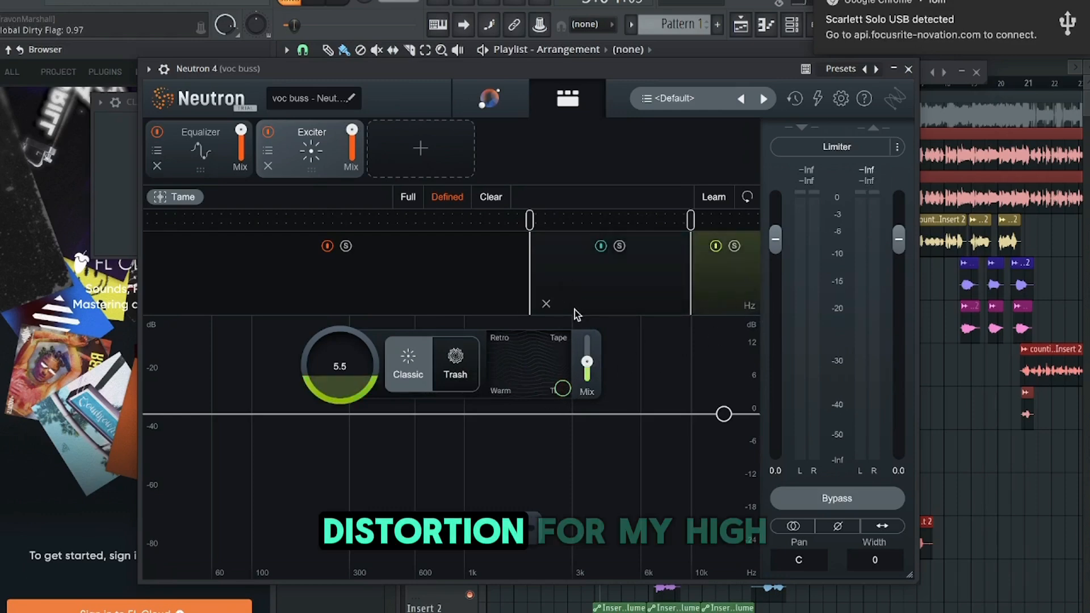
mouse_move(591, 367)
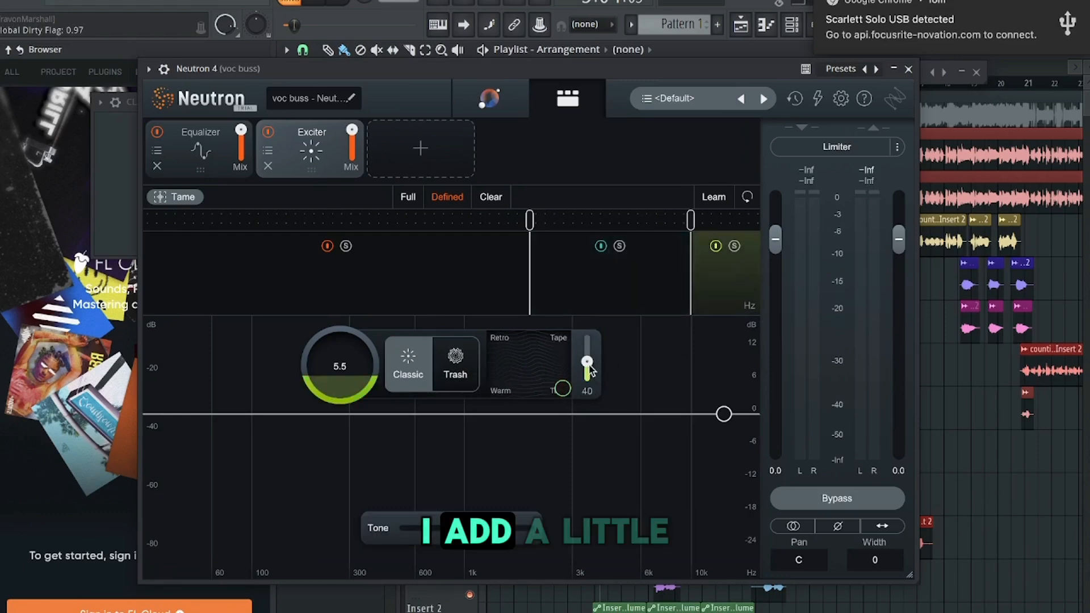
scroll(590, 368, "up", 5)
scroll(592, 376, "down", 8)
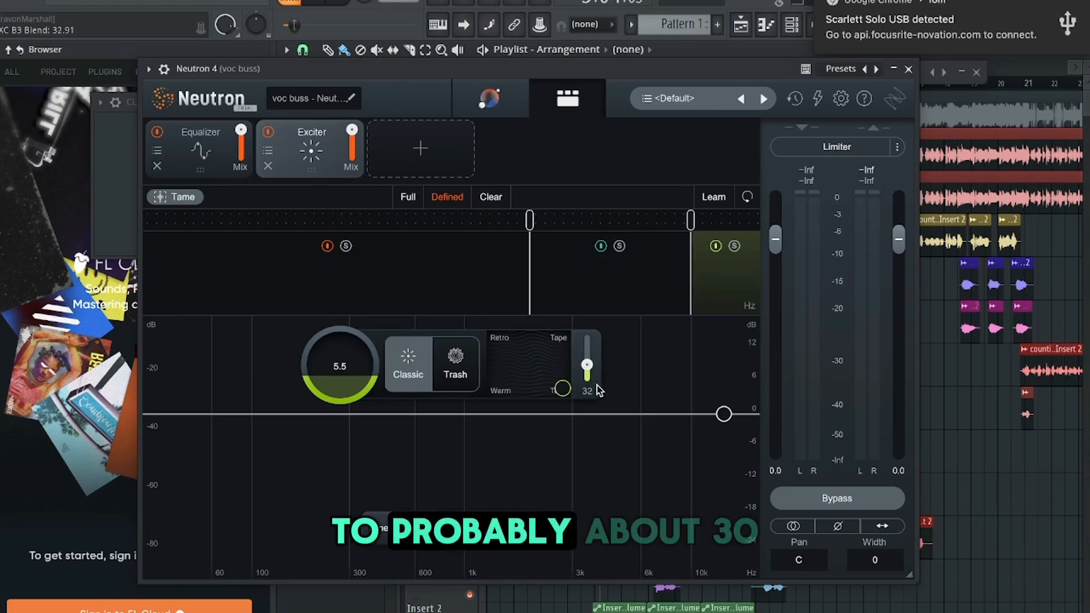
Step: Fine-tune the Mix amount of the Exciter's middle band
left_click(620, 303)
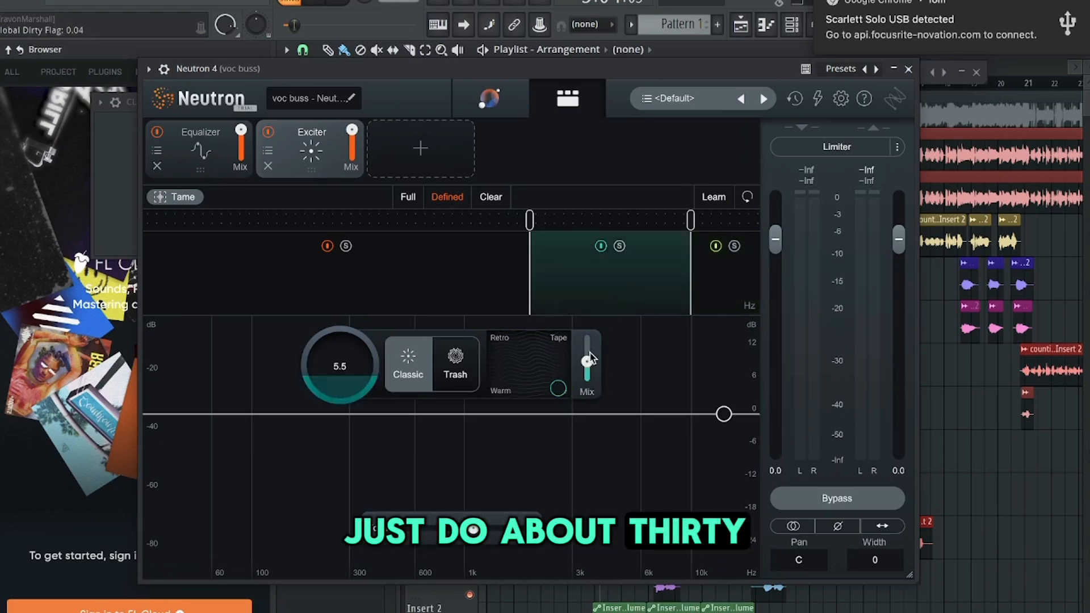
scroll(592, 371, "up", 3)
scroll(591, 377, "down", 2)
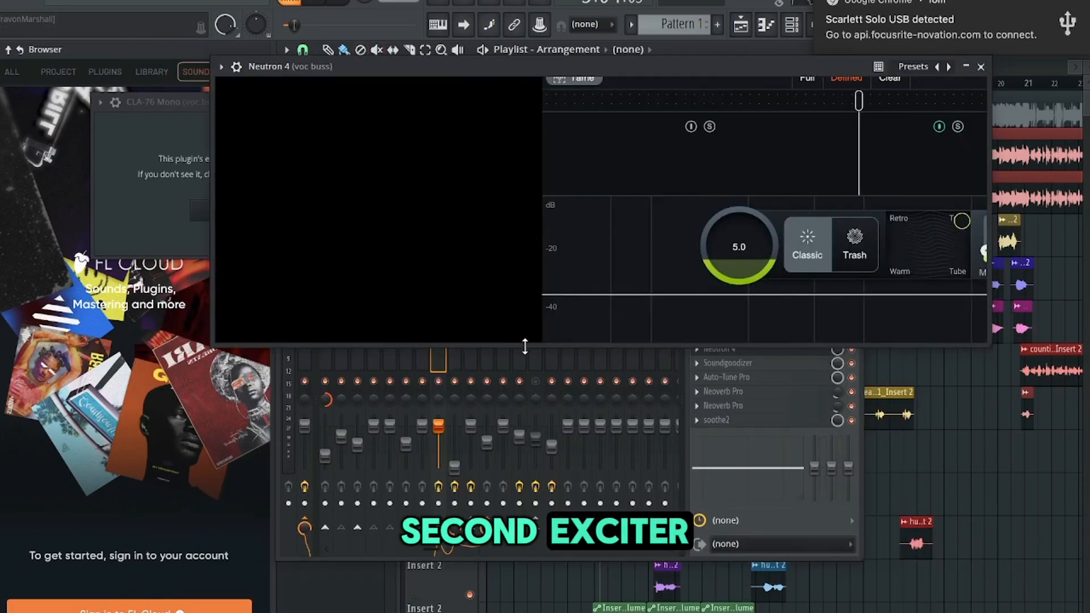
Step: Review the second Neutron 4, Soundgoodizer and Auto-Tune Pro on the voc buss, closing each plugin window
left_click_drag(525, 345, 525, 580)
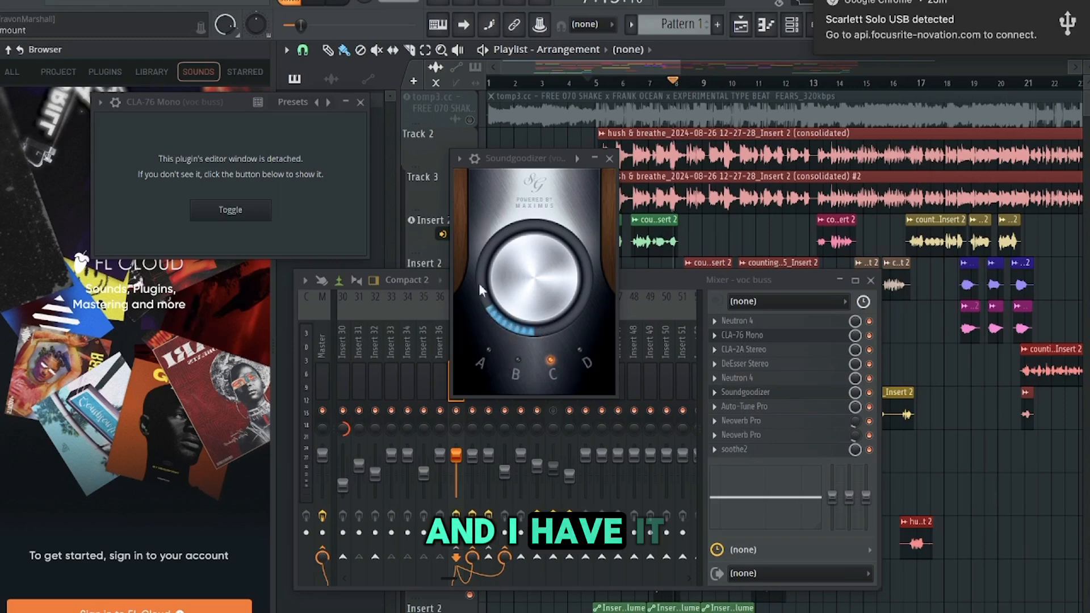
left_click(610, 161)
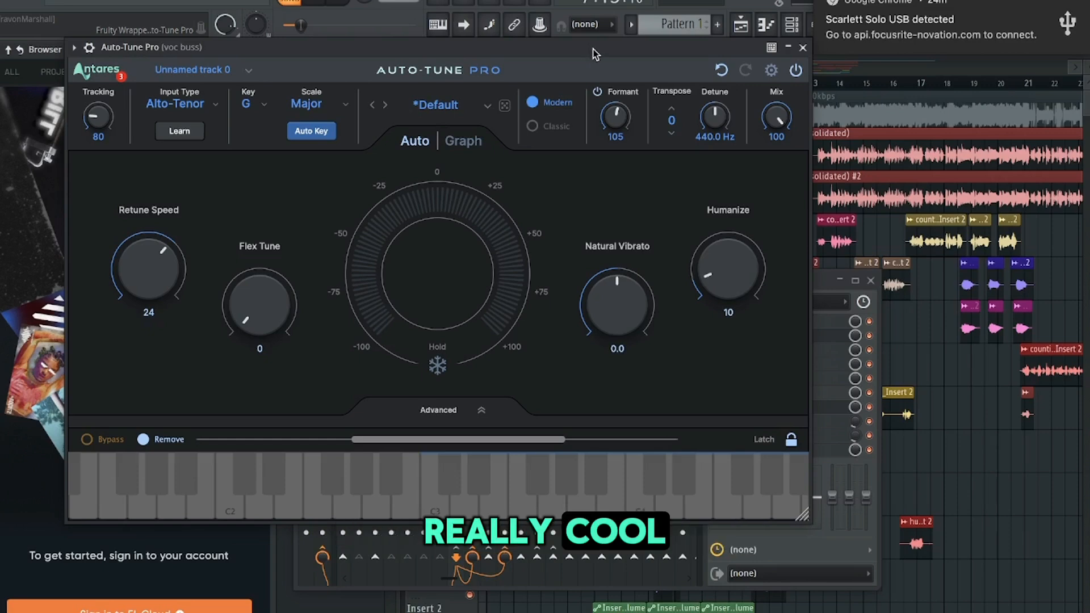
left_click_drag(594, 48, 519, 52)
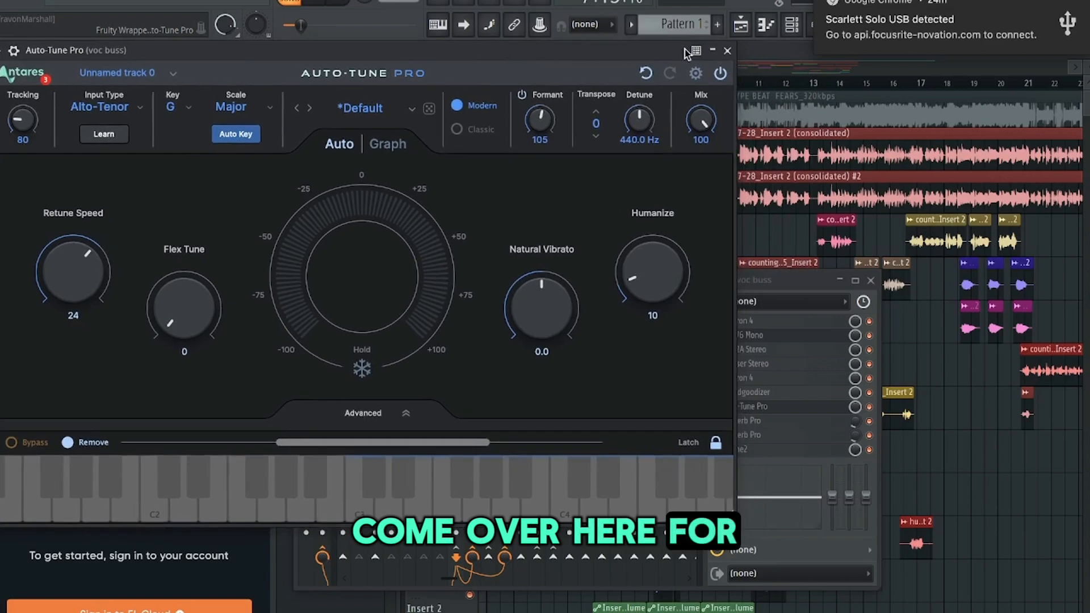
left_click(727, 50)
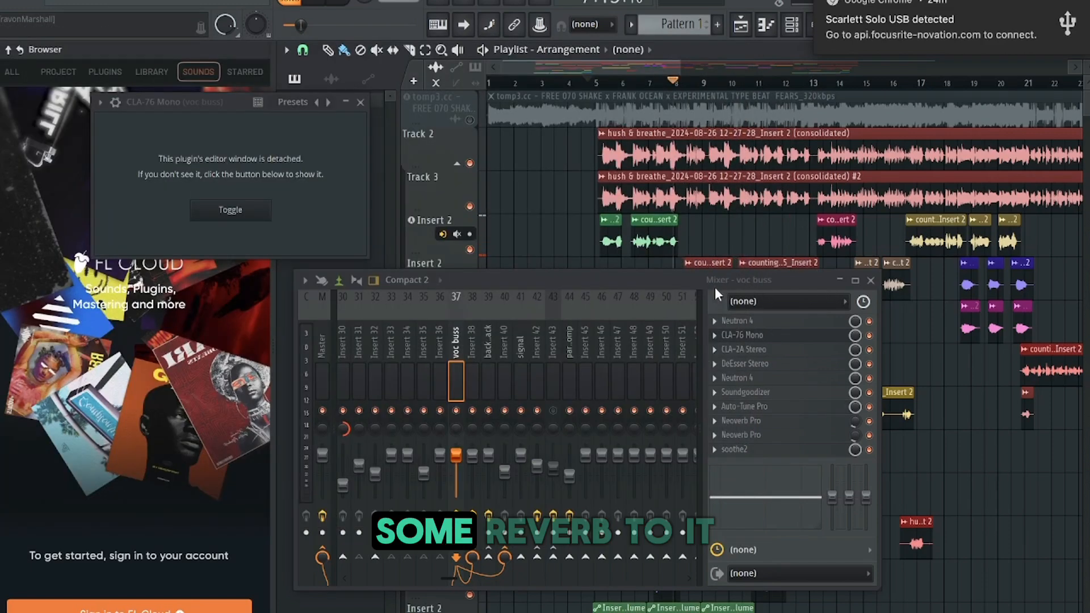
Step: Open both Neoverb Pro reverbs of the voc buss, with the first one's window moved clear of the mixer's effect slots
left_click_drag(669, 282, 664, 118)
left_click(718, 256)
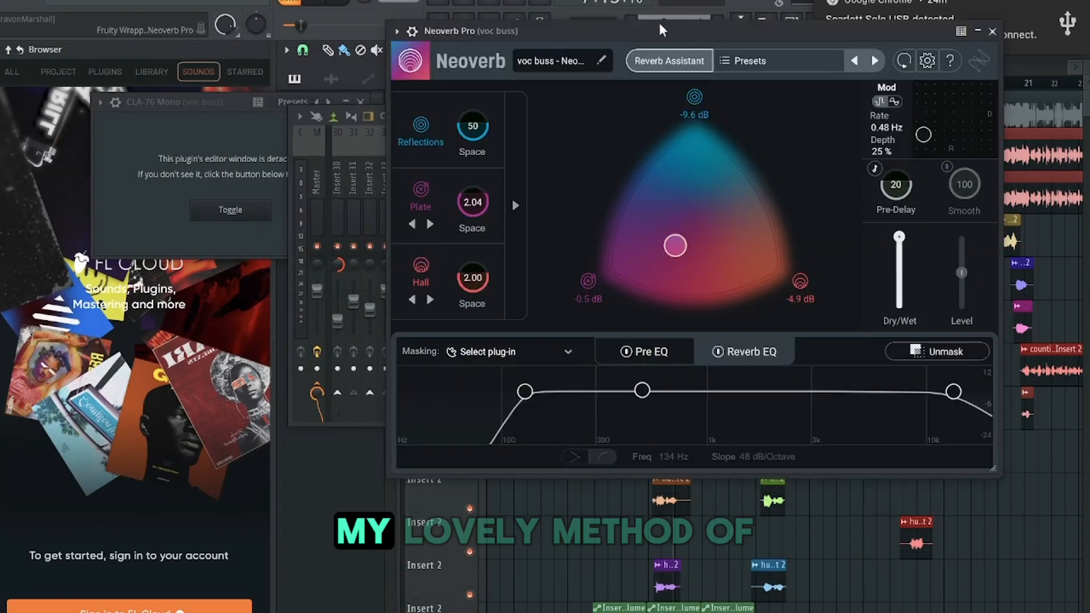
left_click_drag(659, 29, 292, 9)
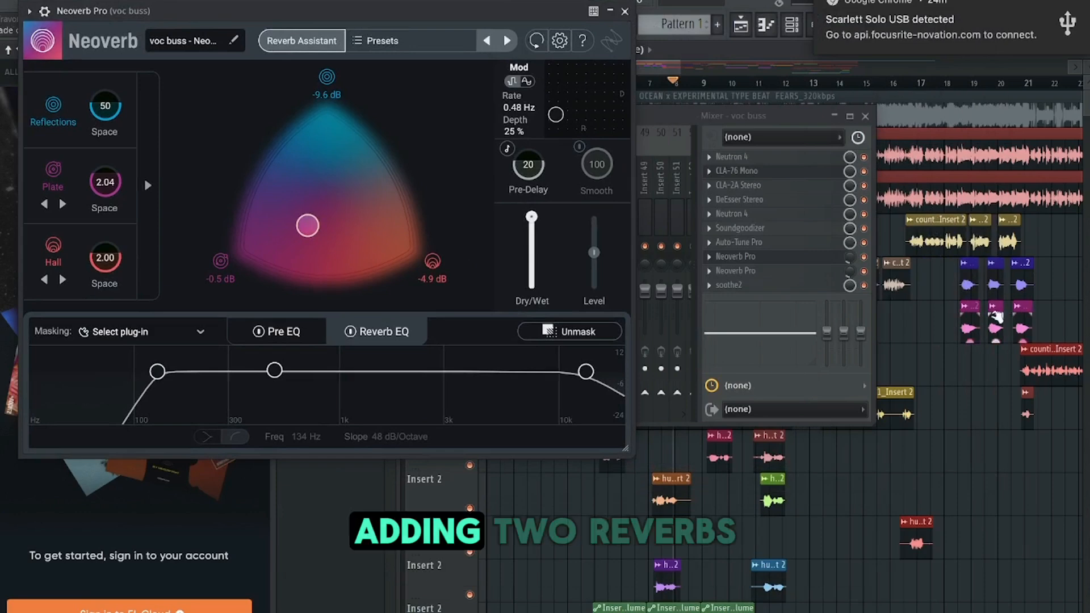
left_click(771, 272)
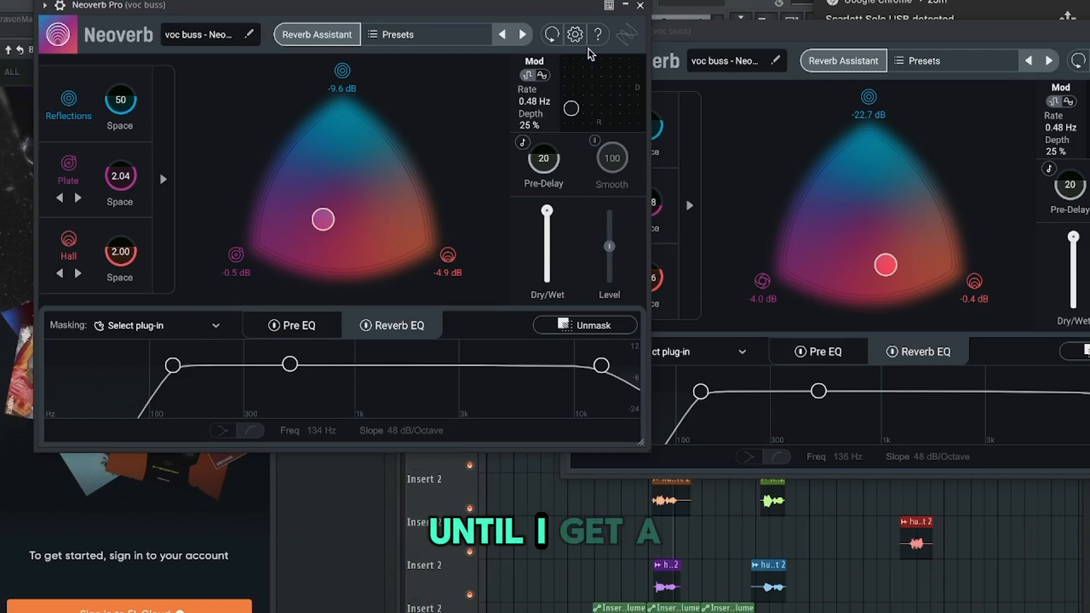
Step: Compare the settings of the two Neoverb Pro reverbs, close them and move the mixer back below the vocal tracks
left_click_drag(323, 7, 423, 0)
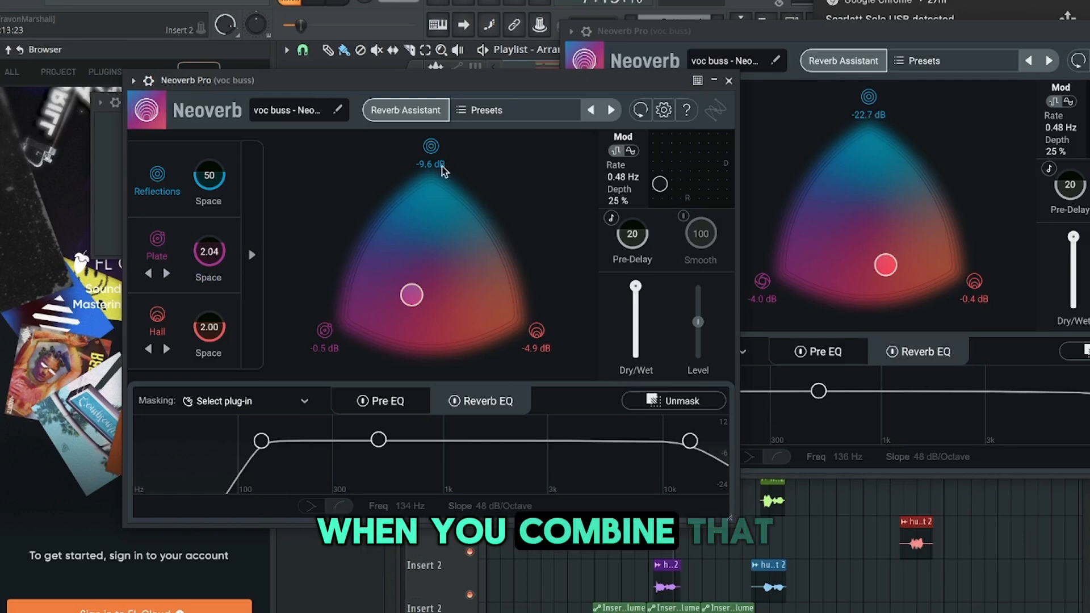
left_click_drag(484, 86, 333, 92)
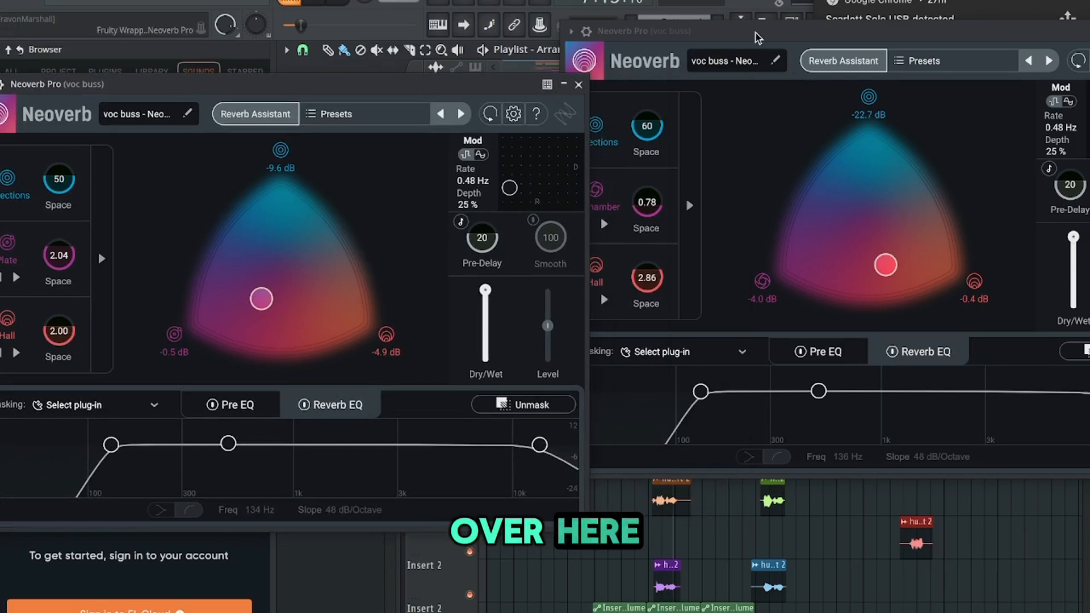
left_click_drag(747, 33, 436, 34)
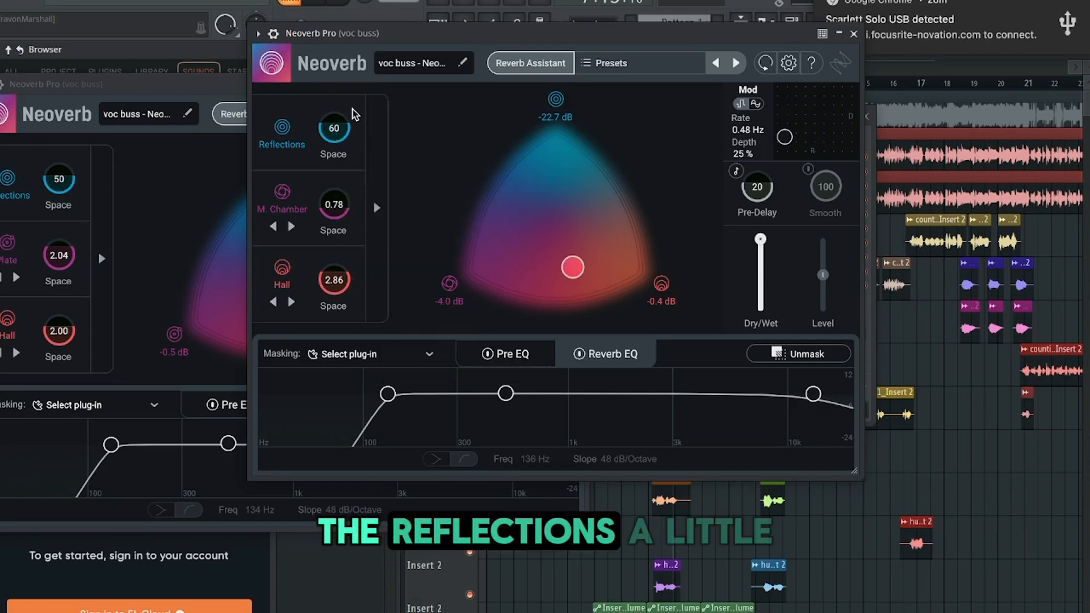
left_click_drag(535, 44, 458, 155)
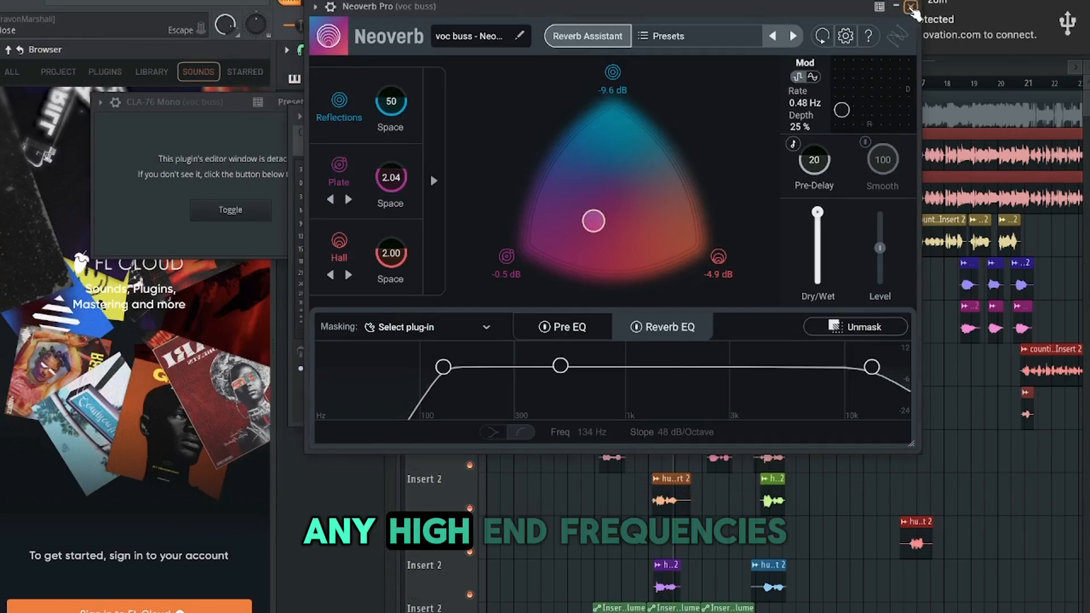
left_click(911, 8)
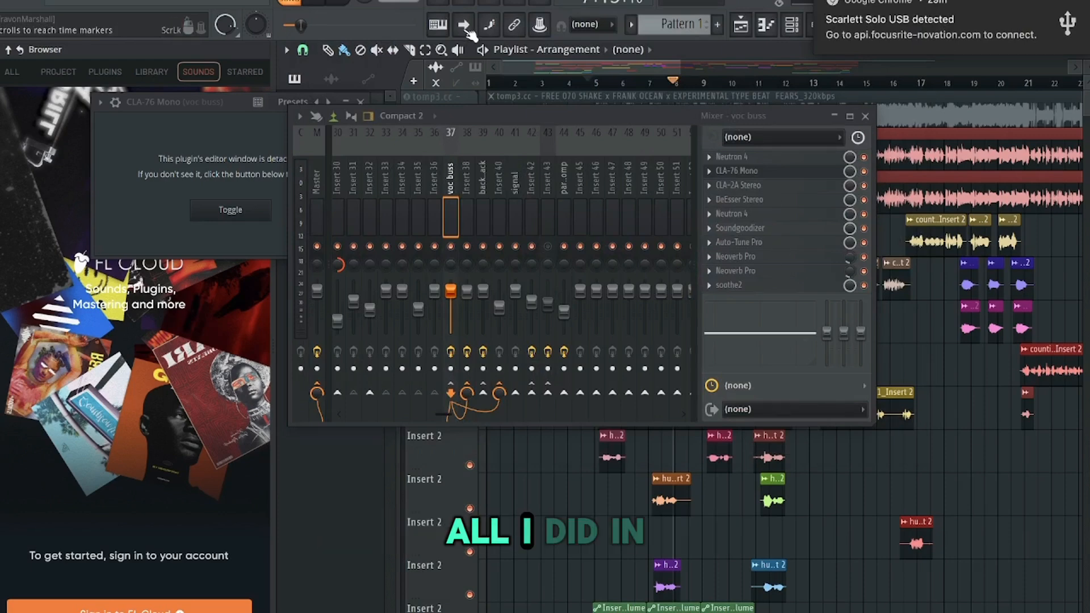
left_click_drag(505, 116, 551, 253)
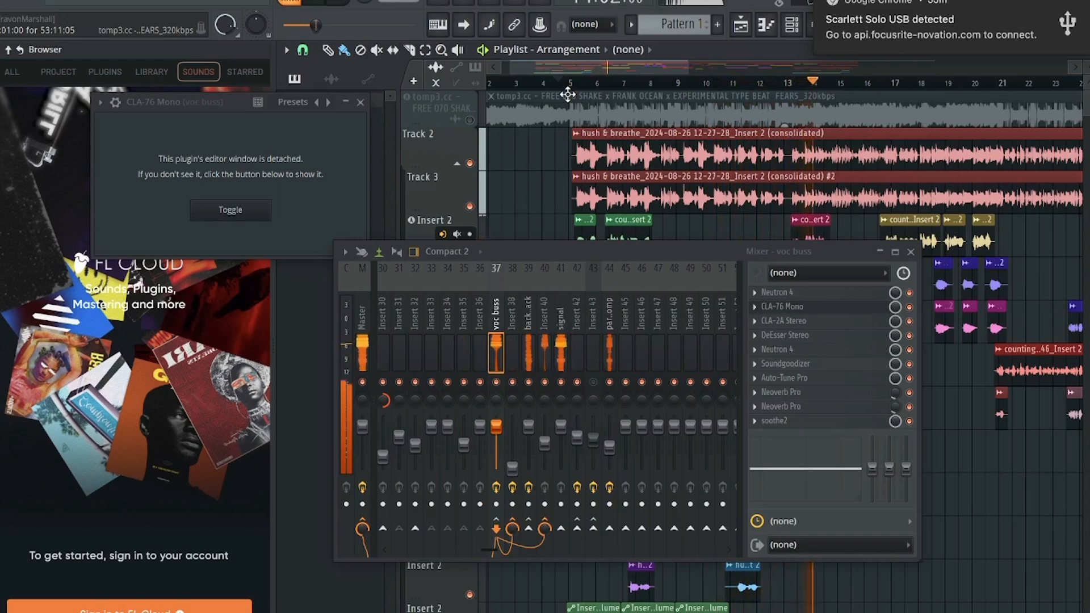
Step: Play the finished vocals together with the unmuted beat, mute the beat again and stop playback
key("space")
left_click(470, 119)
key("space")
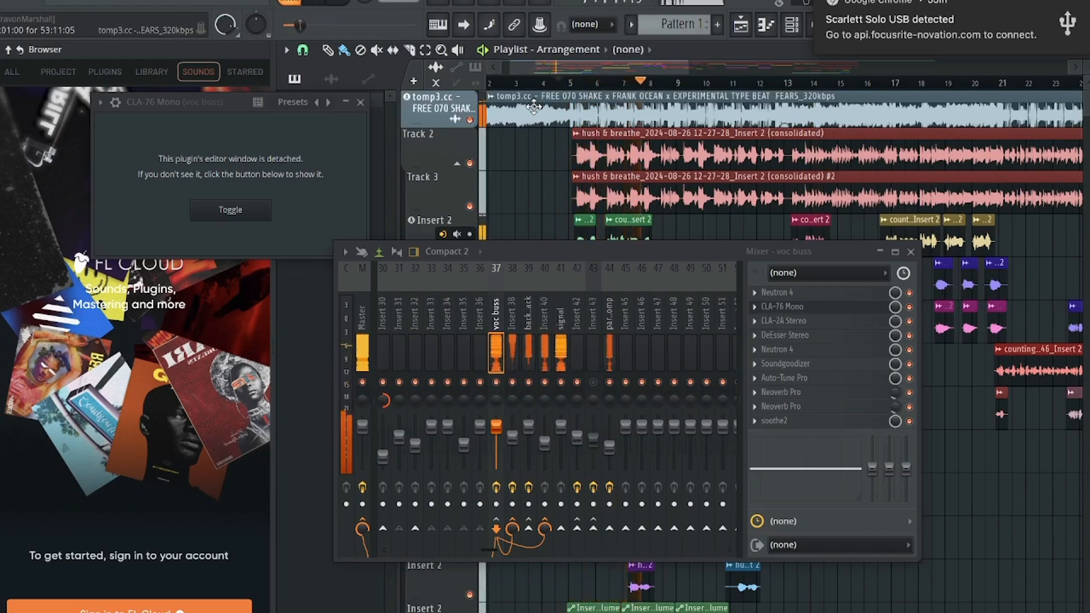
left_click(470, 121)
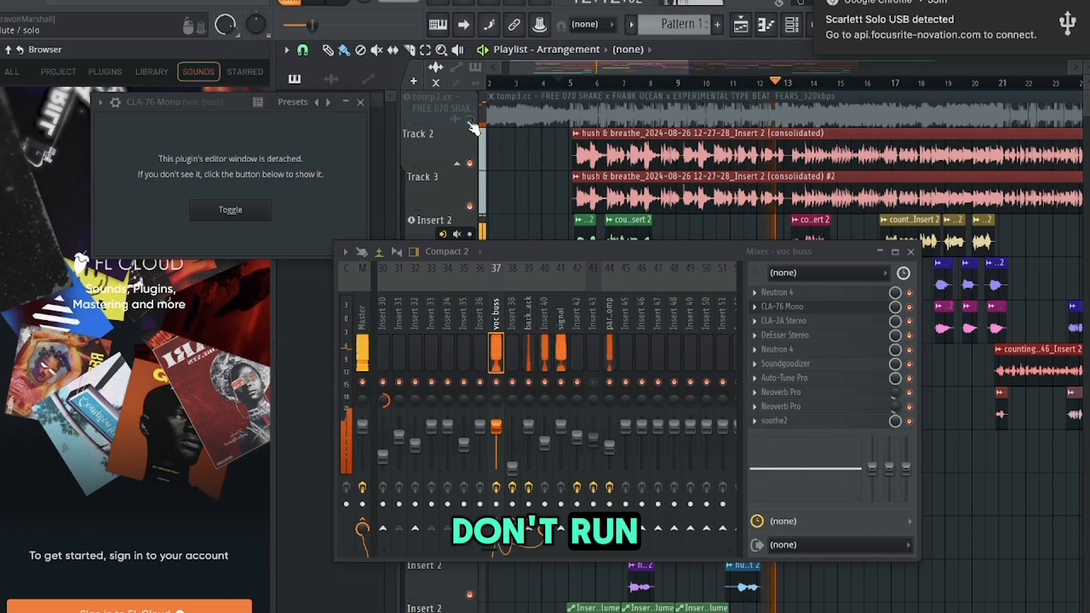
key("space")
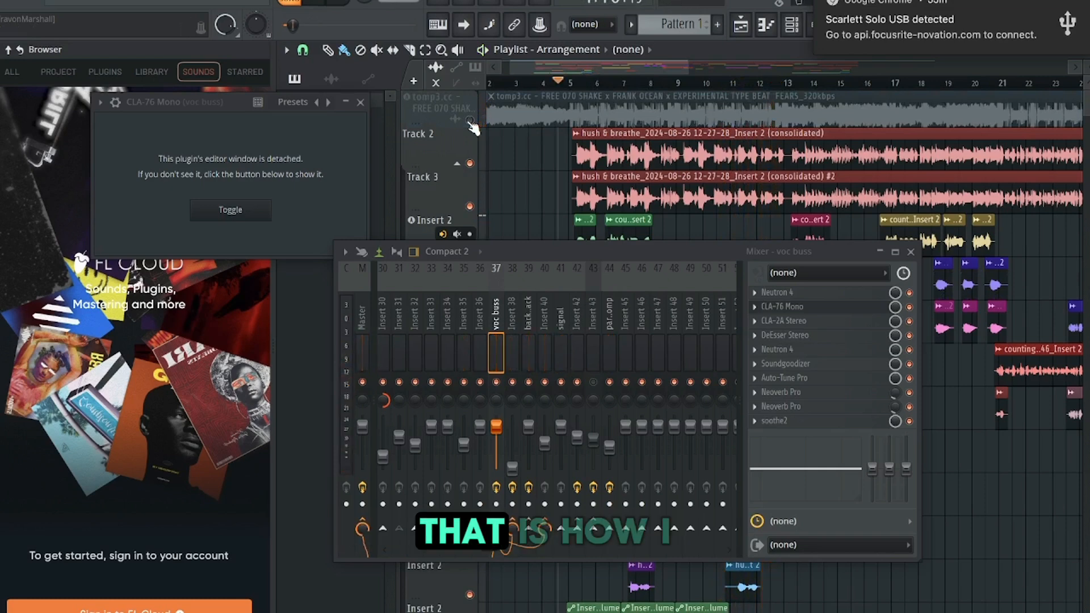